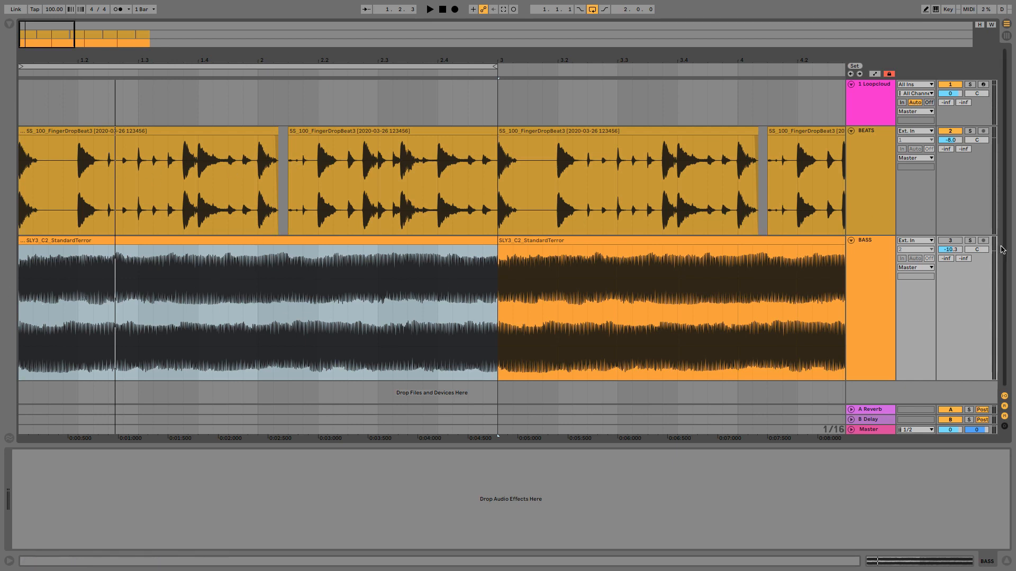
- Activate the BASS track and play the loop to hear the bass together with the beats
{"action": "key", "text": "space"}
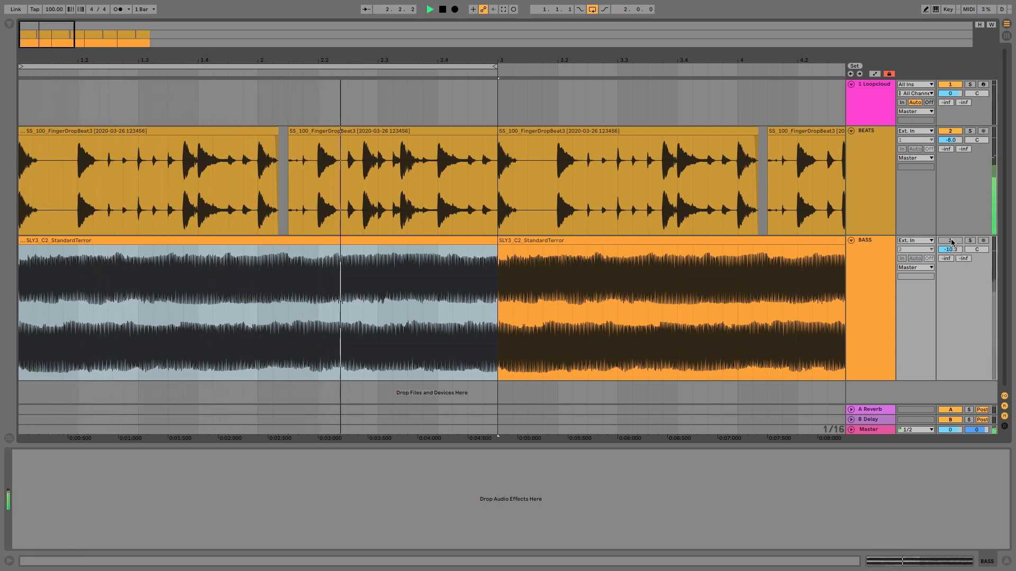
{"action": "left_click", "coordinate": [951, 241]}
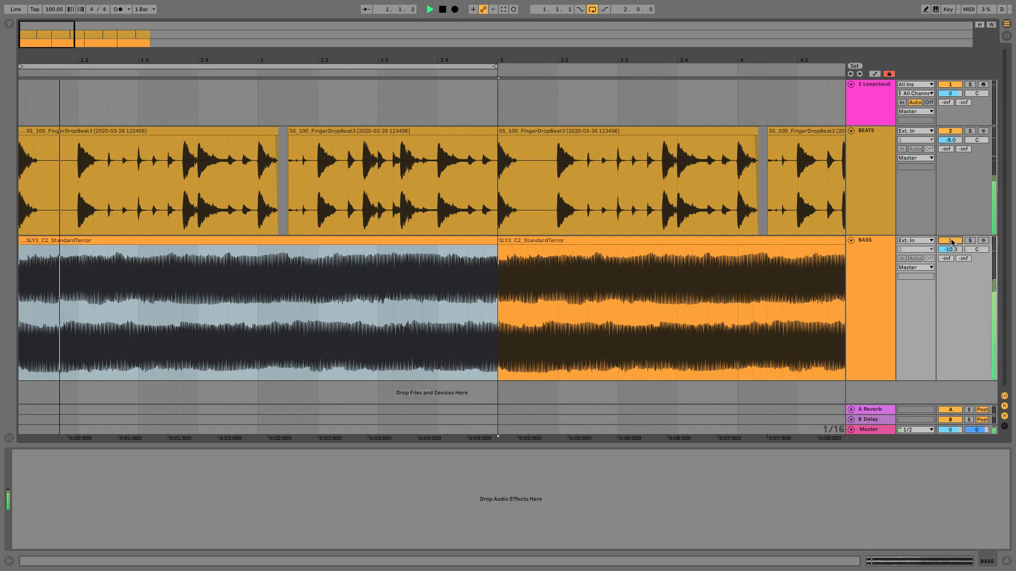
{"action": "left_click", "coordinate": [373, 291]}
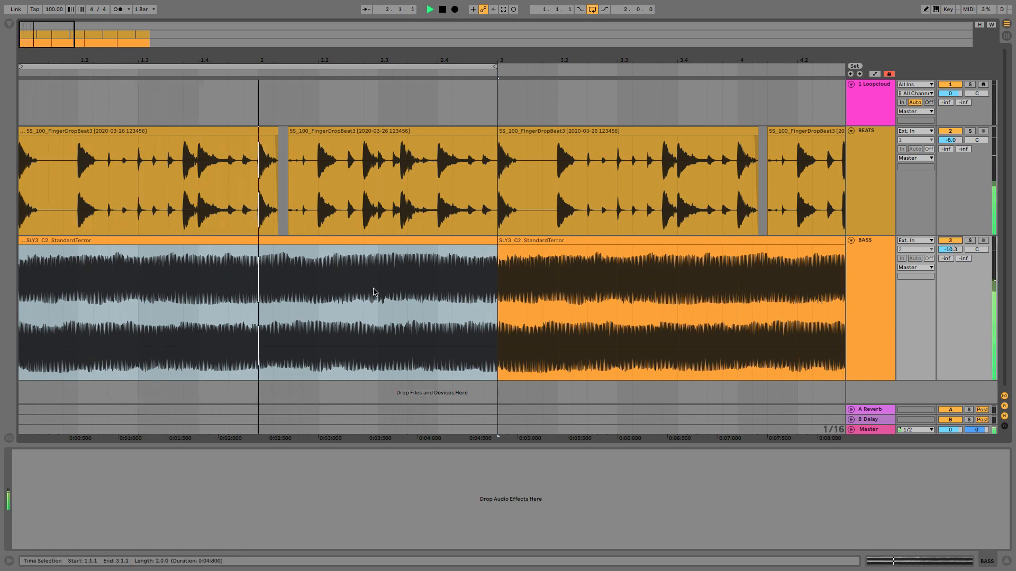
{"action": "key", "text": "space"}
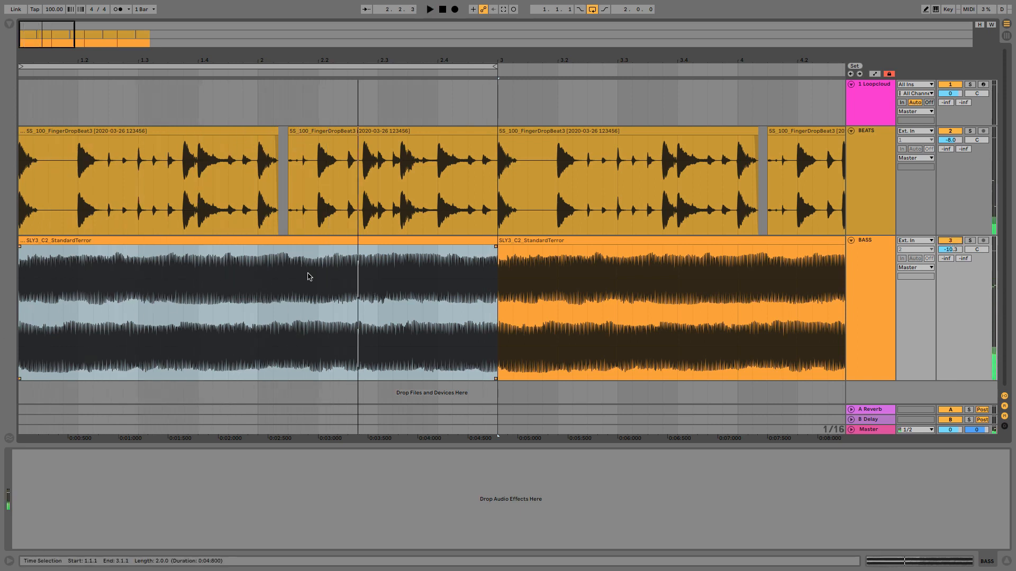
{"action": "left_click", "coordinate": [246, 229]}
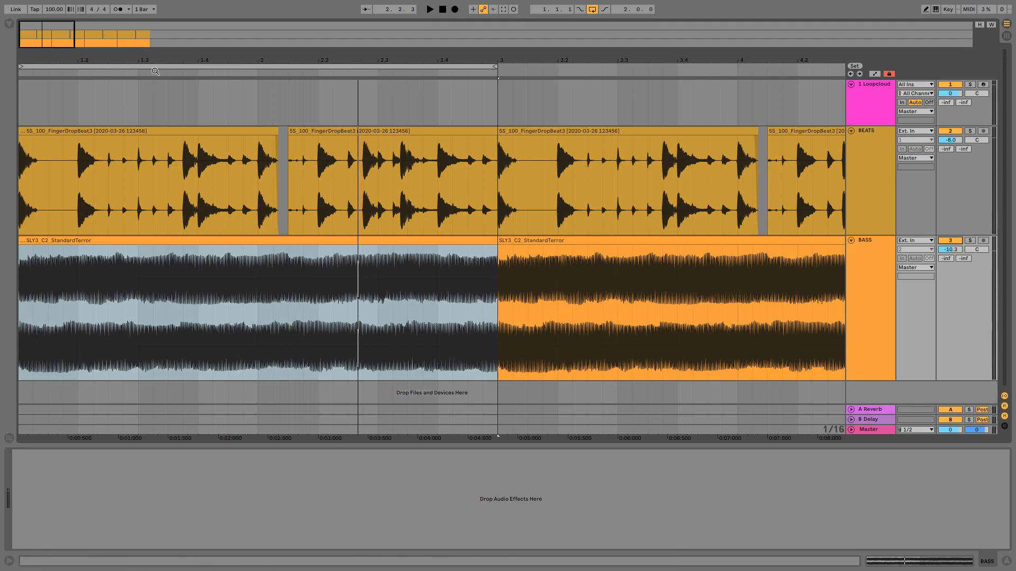
- Add an Auto Filter to the BASS track and set its frequency to 758 Hz and resonance to 17%
{"action": "left_click_drag", "start_coordinate": [150, 59], "coordinate": [175, 59]}
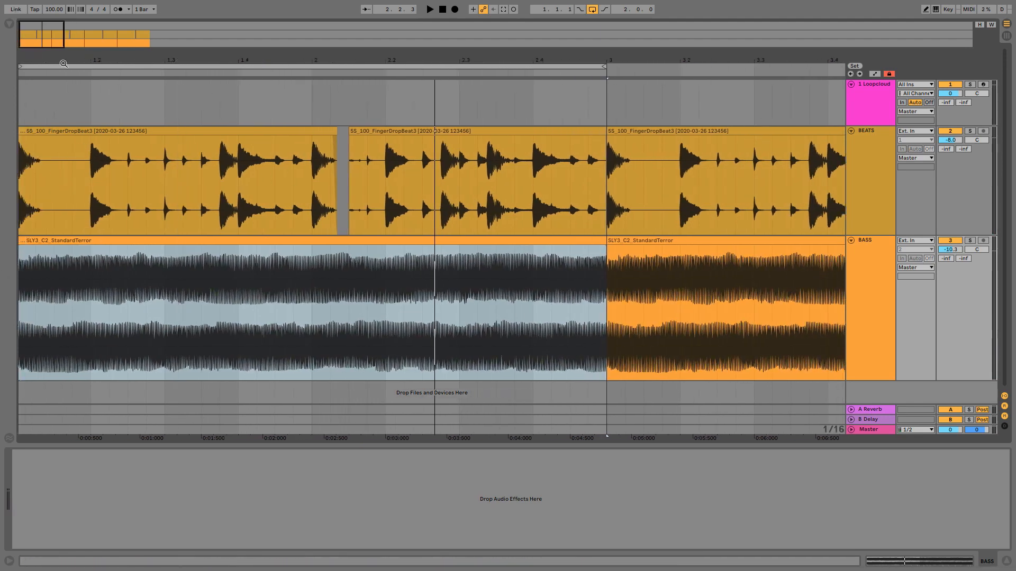
{"action": "left_click", "coordinate": [9, 25]}
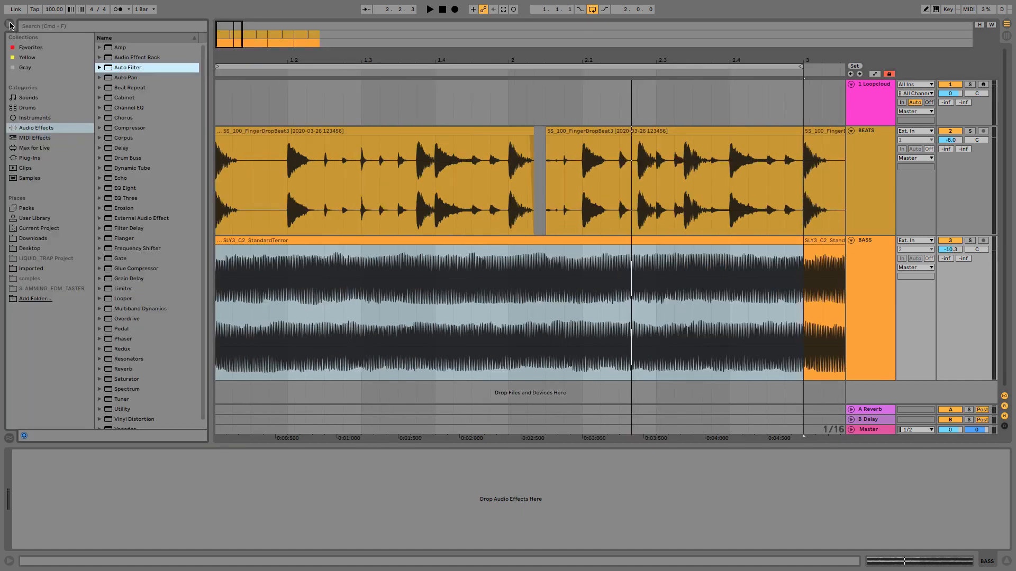
{"action": "double_click", "coordinate": [129, 68]}
{"action": "left_click", "coordinate": [7, 26]}
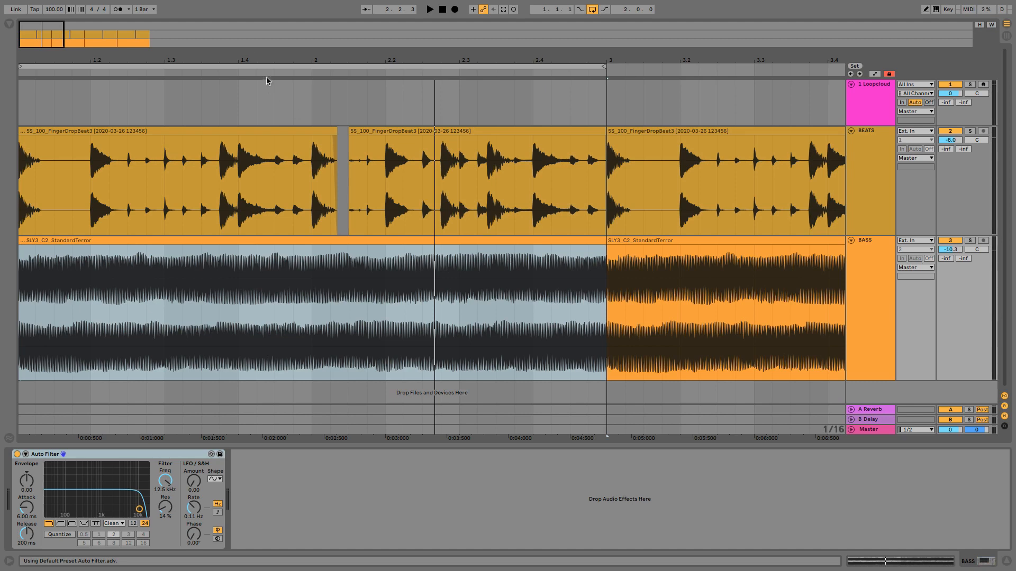
{"action": "key", "text": "z"}
{"action": "left_click_drag", "start_coordinate": [320, 60], "coordinate": [255, 61]}
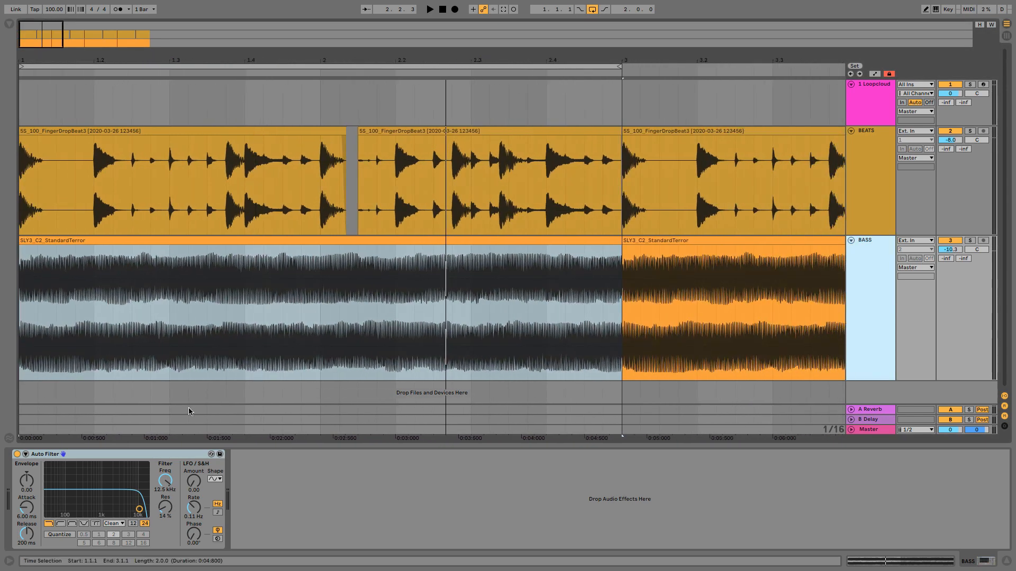
{"action": "left_click_drag", "start_coordinate": [160, 476], "coordinate": [160, 527]}
{"action": "left_click_drag", "start_coordinate": [50, 510], "coordinate": [97, 507]}
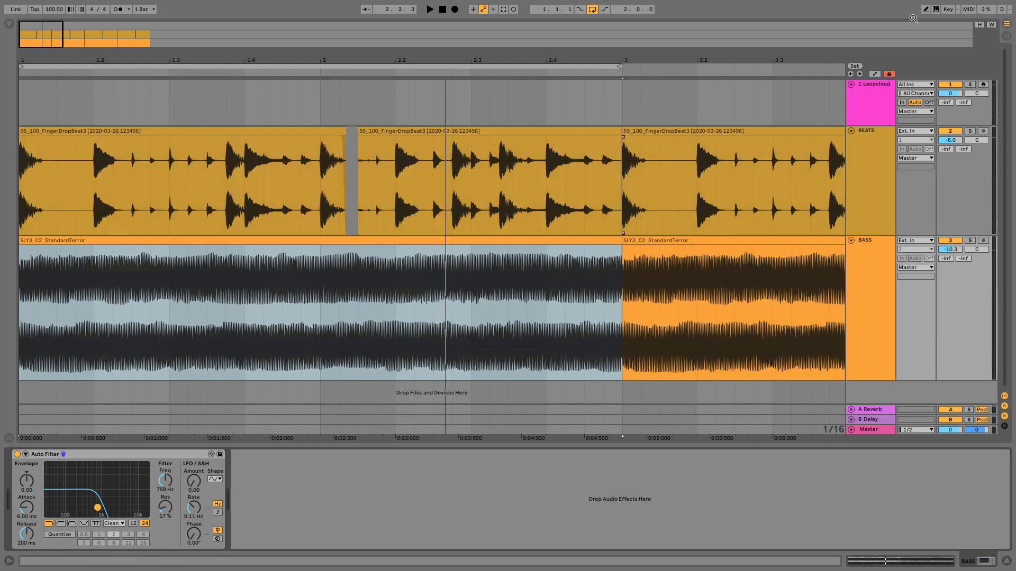
- Show the BASS track's Auto Filter Frequency automation and lower the whole envelope to 56.9 Hz
{"action": "left_click", "coordinate": [874, 74]}
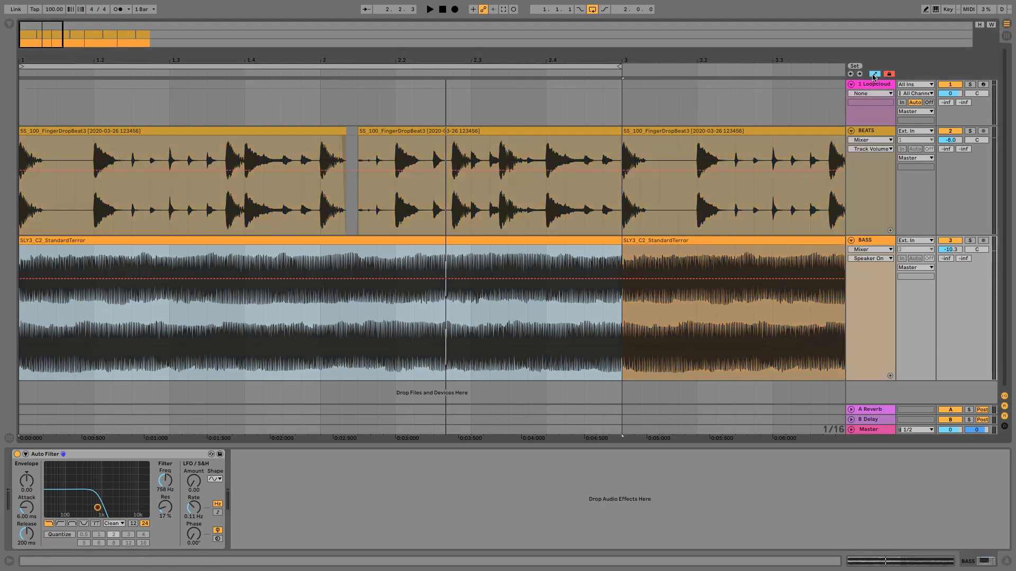
{"action": "left_click", "coordinate": [873, 76]}
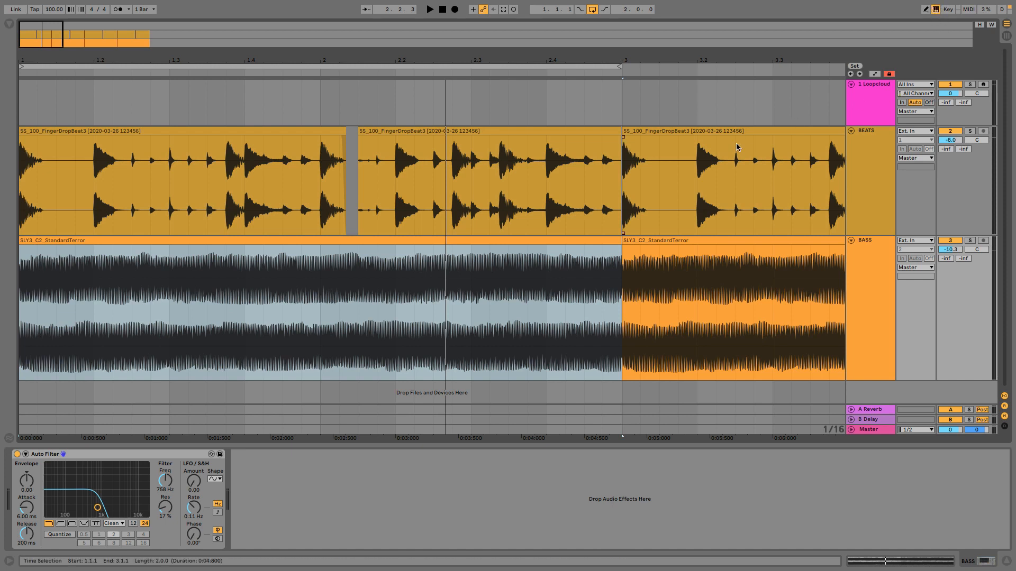
{"action": "left_click", "coordinate": [874, 73]}
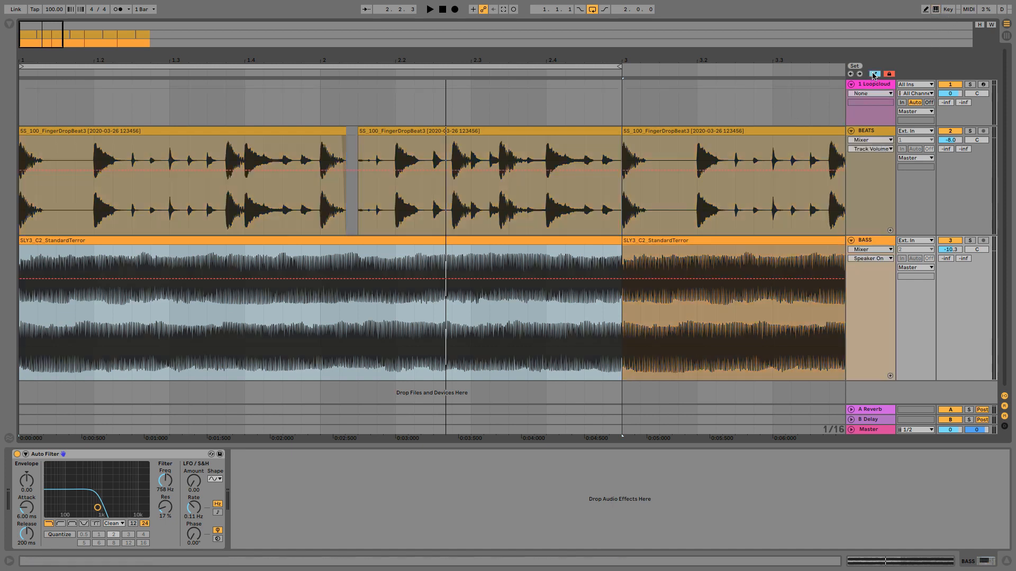
{"action": "left_click", "coordinate": [166, 482]}
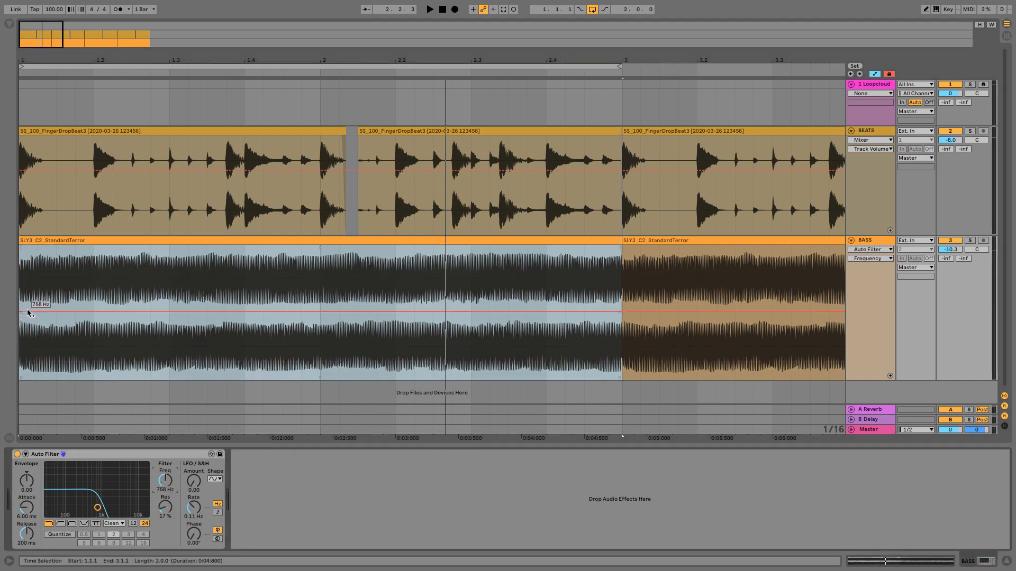
{"action": "left_click_drag", "start_coordinate": [29, 313], "coordinate": [30, 365]}
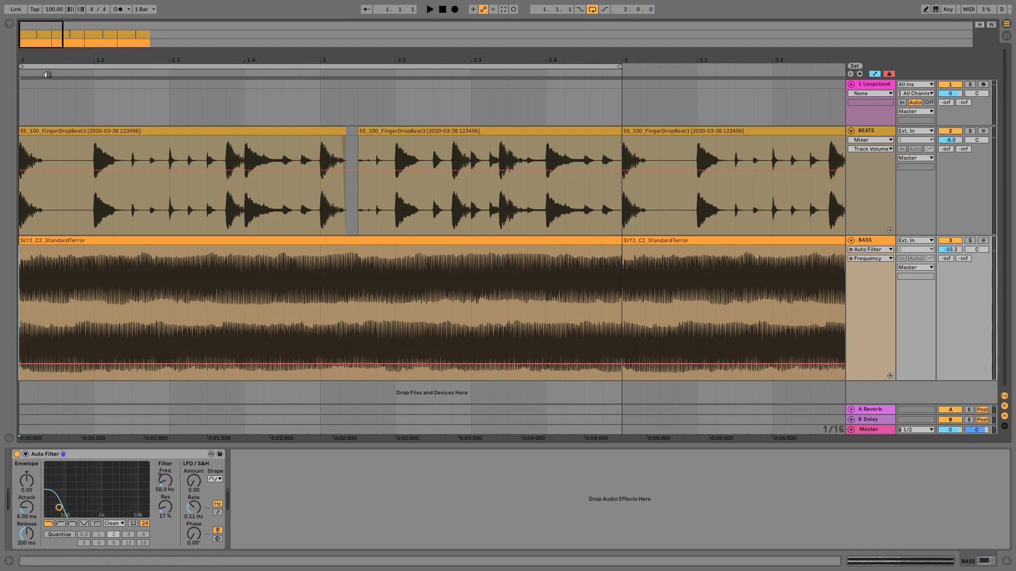
- Ramp the filter frequency automation up from 1.1.1 to 10.4 kHz at beat 1.2, and play the sweep
{"action": "left_click_drag", "start_coordinate": [44, 62], "coordinate": [77, 103]}
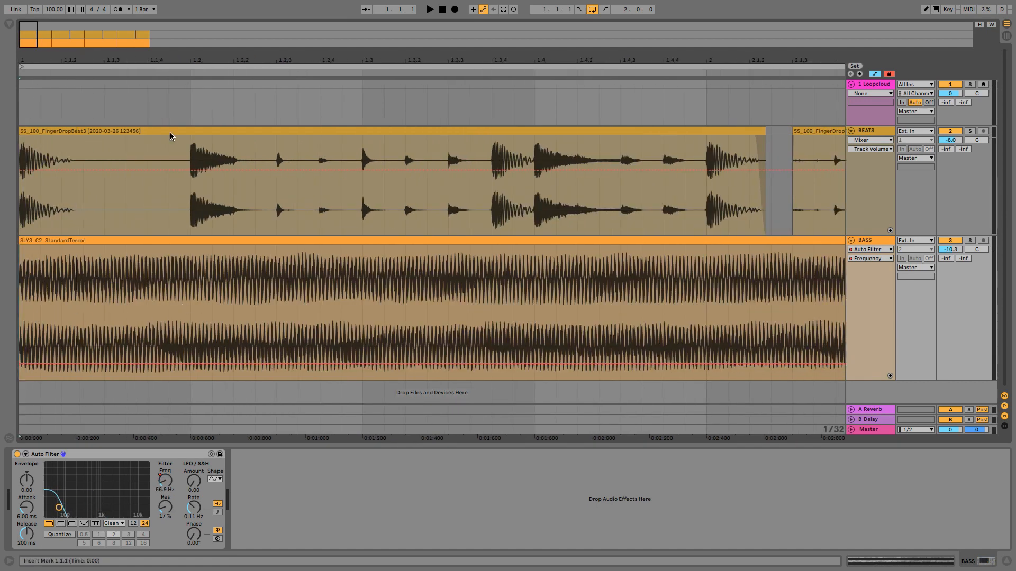
{"action": "left_click_drag", "start_coordinate": [144, 59], "coordinate": [134, 57]}
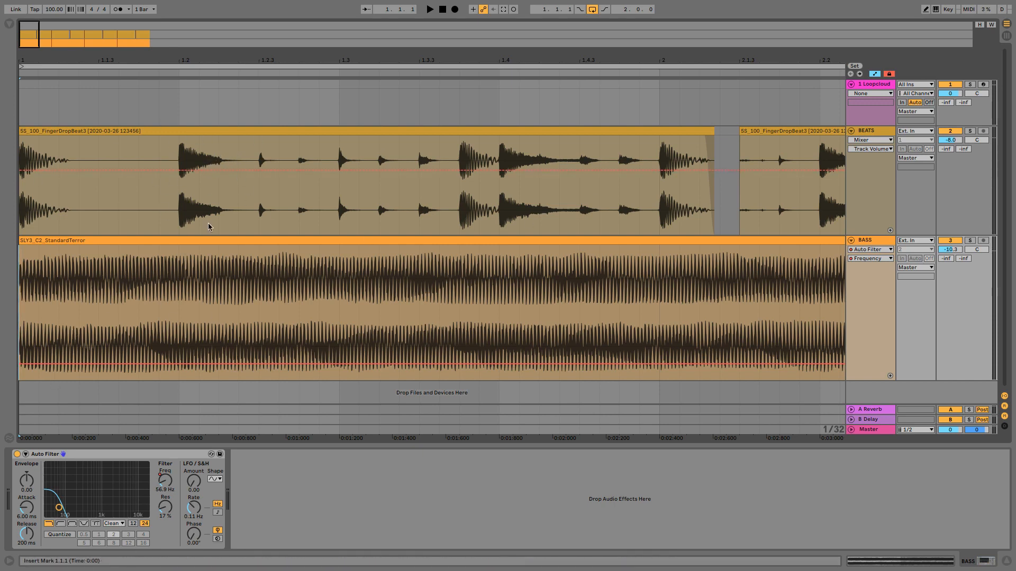
{"action": "left_click_drag", "start_coordinate": [180, 363], "coordinate": [180, 258]}
{"action": "key", "text": "space"}
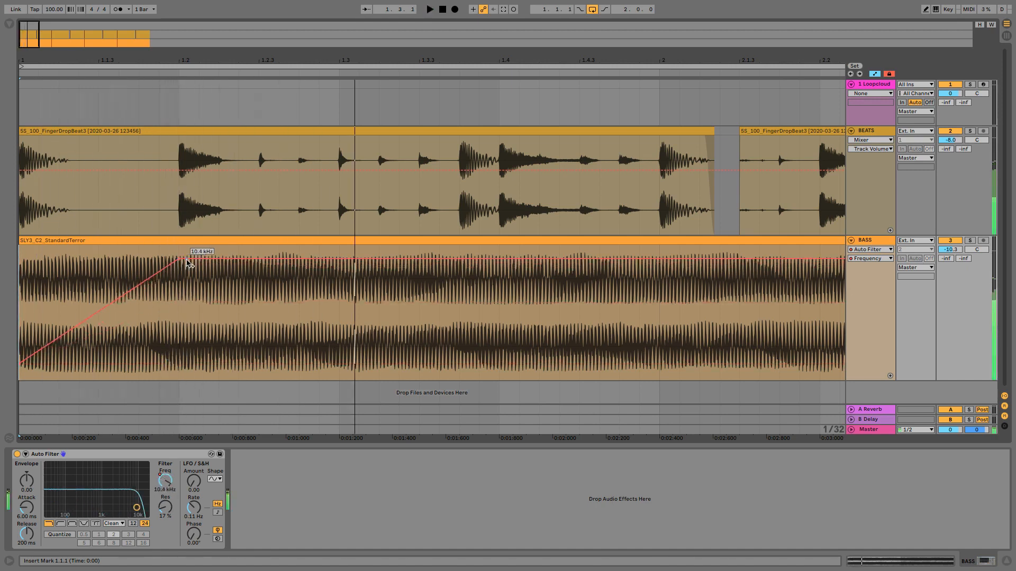
{"action": "key", "text": "space"}
- Drop the filter frequency automation to 26.0 Hz straight after the peak at beat 1.2, and play the result
{"action": "left_click_drag", "start_coordinate": [193, 258], "coordinate": [193, 373]}
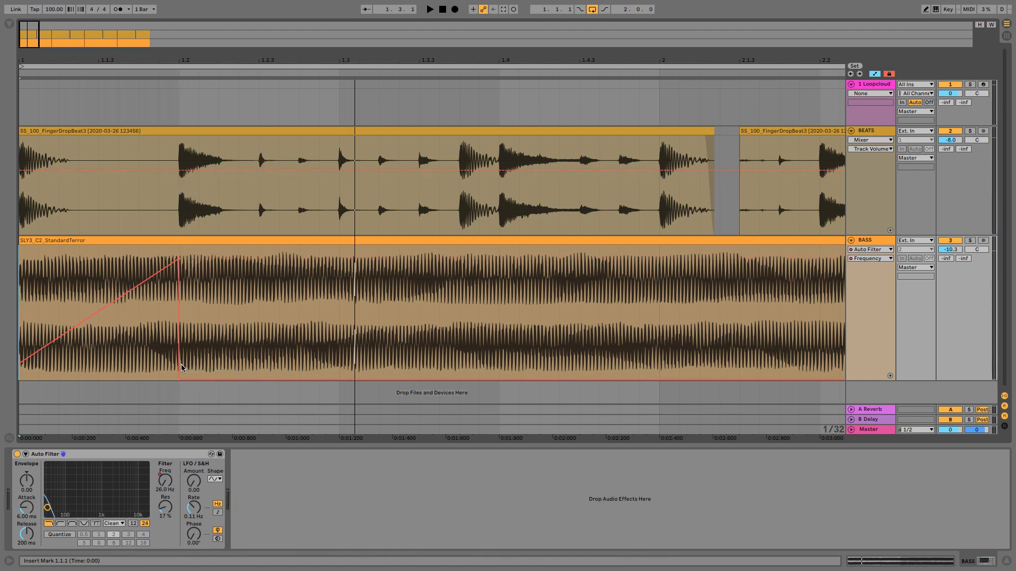
{"action": "key", "text": "space"}
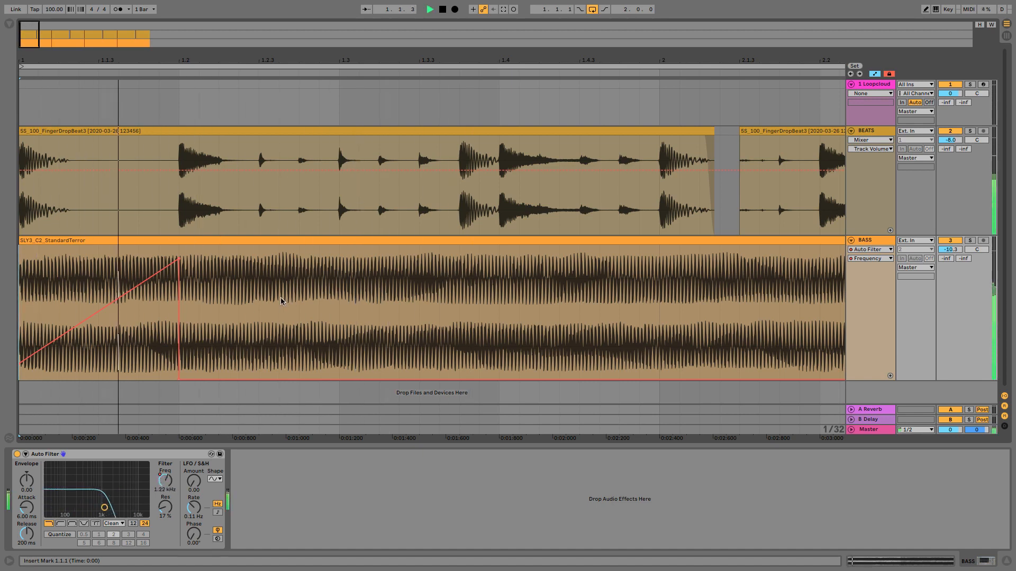
{"action": "key", "text": "space"}
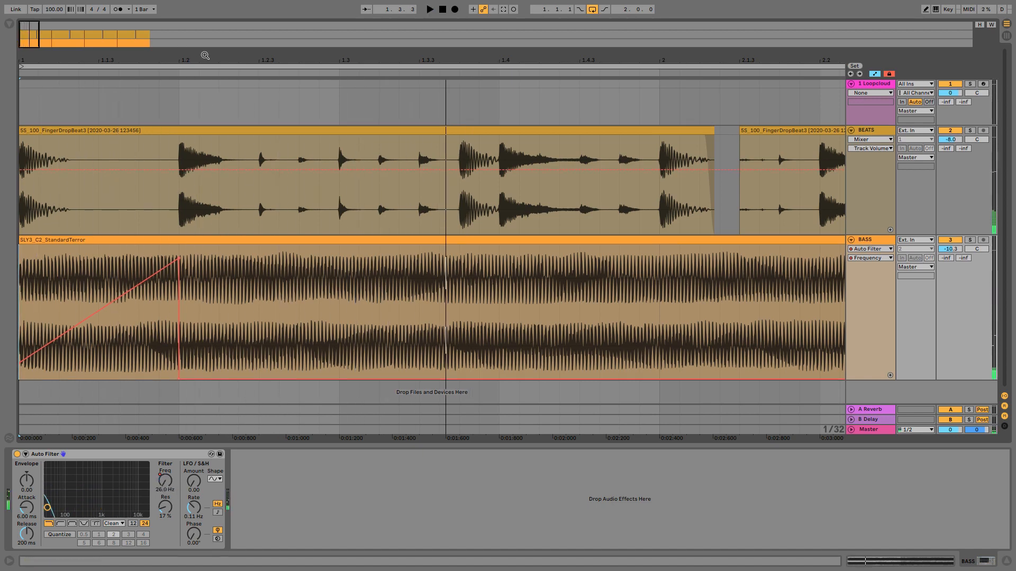
{"action": "left_click_drag", "start_coordinate": [205, 55], "coordinate": [206, 66]}
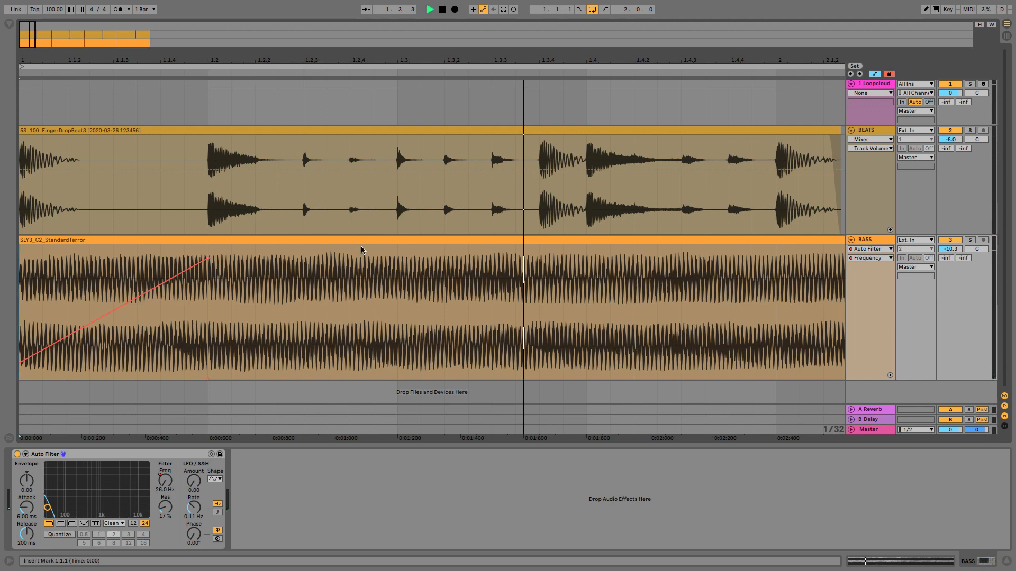
{"action": "key", "text": "space"}
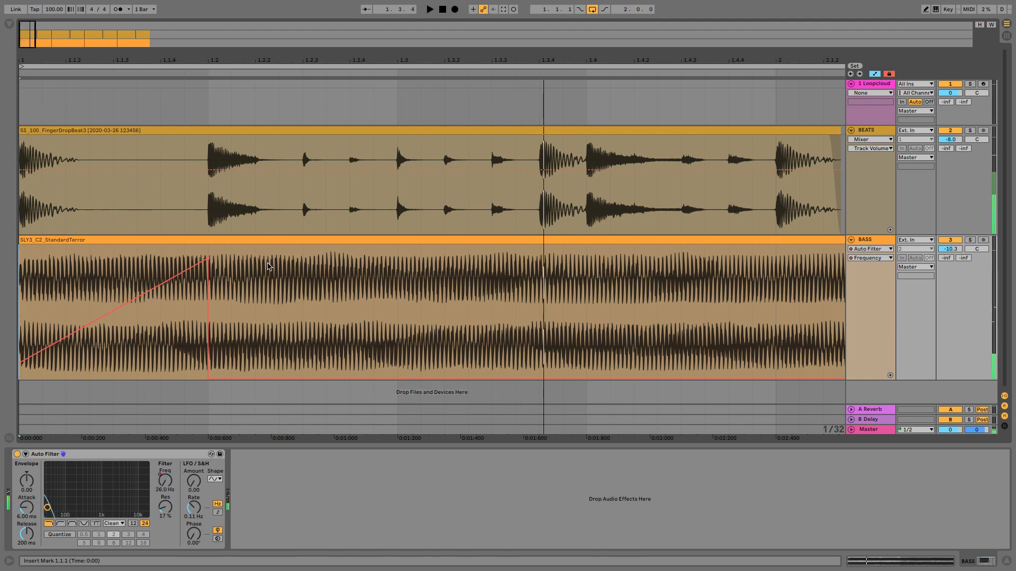
- Turn on Draw Mode for editing the bass filter automation after beat 1.2
{"action": "left_click_drag", "start_coordinate": [406, 55], "coordinate": [338, 45]}
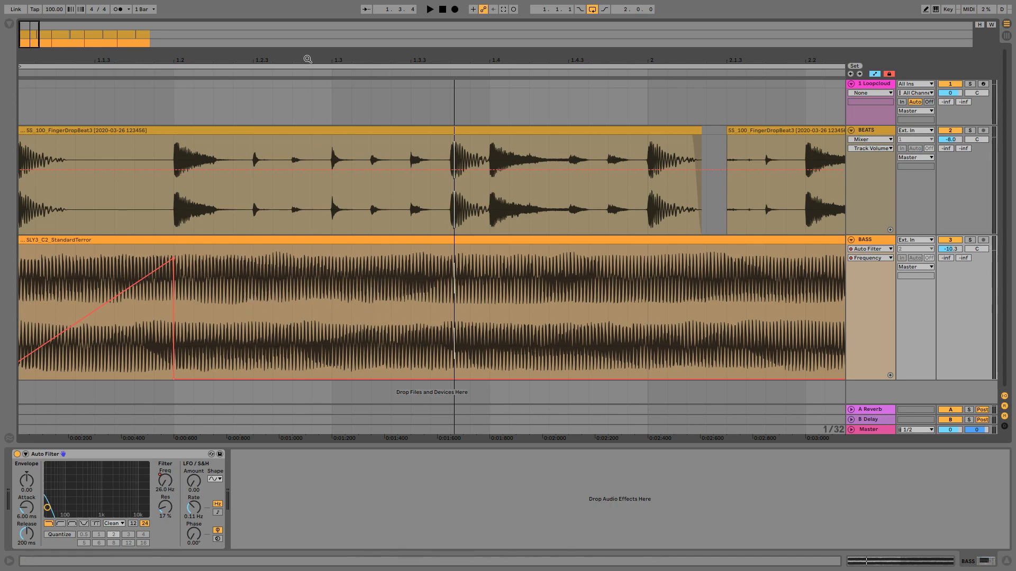
{"action": "left_click_drag", "start_coordinate": [304, 58], "coordinate": [406, 54]}
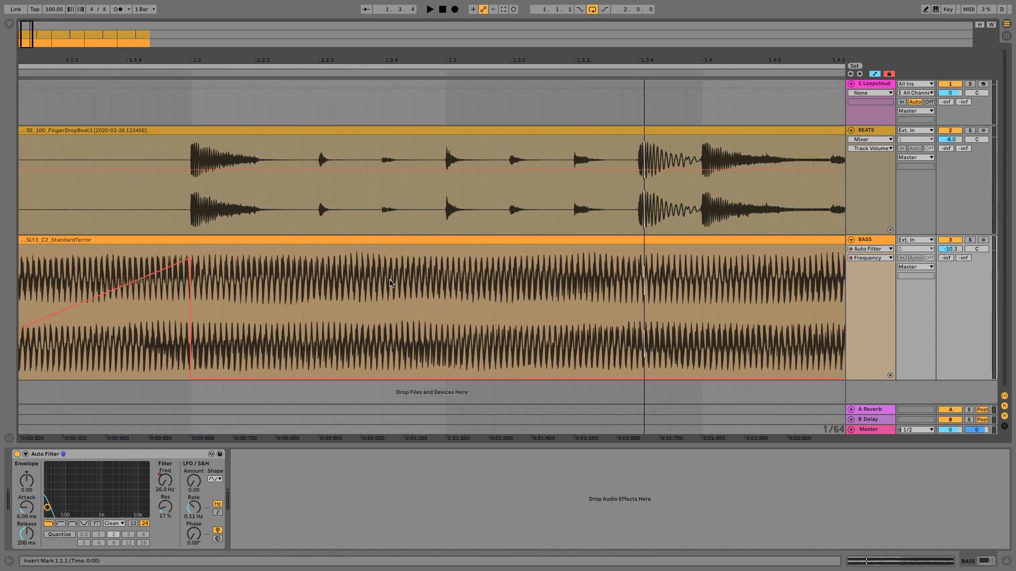
{"action": "key", "text": "b"}
{"action": "key", "text": "b"}
{"action": "key", "text": "b"}
{"action": "left_click_drag", "start_coordinate": [386, 54], "coordinate": [386, 43]}
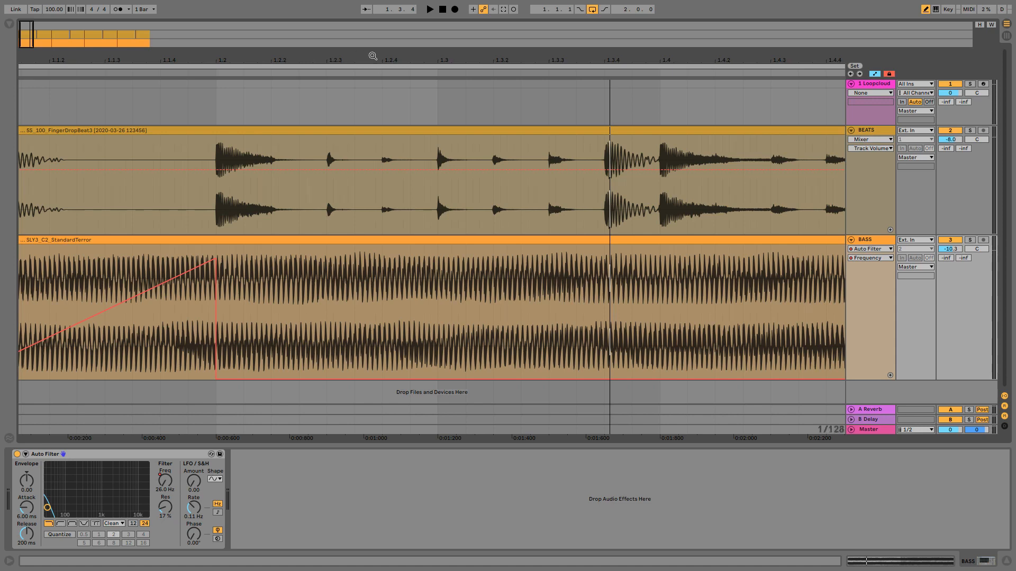
{"action": "left_click_drag", "start_coordinate": [370, 55], "coordinate": [340, 108]}
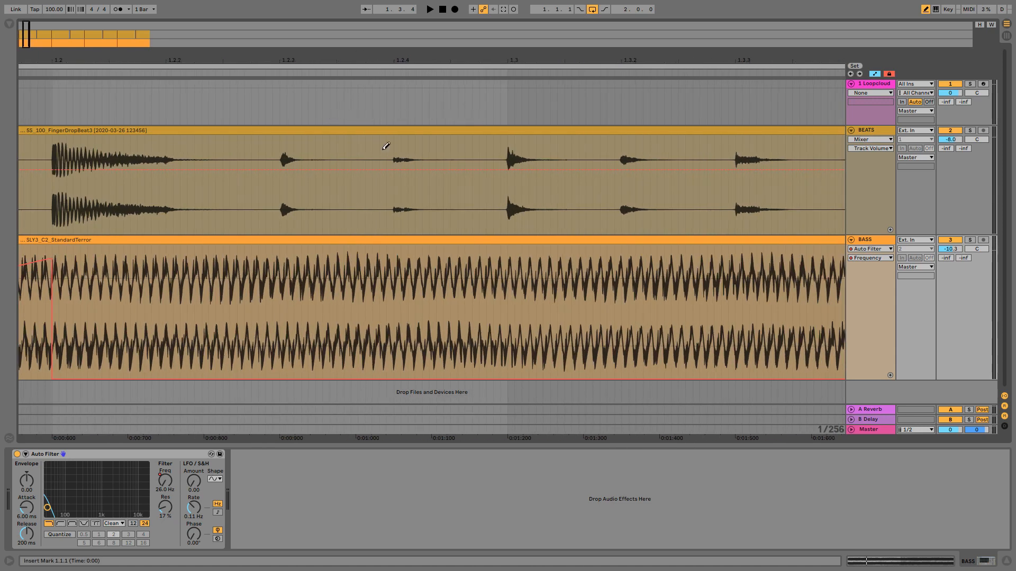
{"action": "left_click", "coordinate": [325, 323]}
{"action": "left_click", "coordinate": [375, 299]}
{"action": "left_click", "coordinate": [411, 333]}
{"action": "left_click", "coordinate": [468, 289]}
{"action": "key", "text": "ctrl+z"}
{"action": "key", "text": "ctrl+z"}
- Set the arrangement's editing grid to a fixed 1/16
{"action": "scroll", "coordinate": [330, 285], "scroll_direction": "up", "scroll_amount": 2}
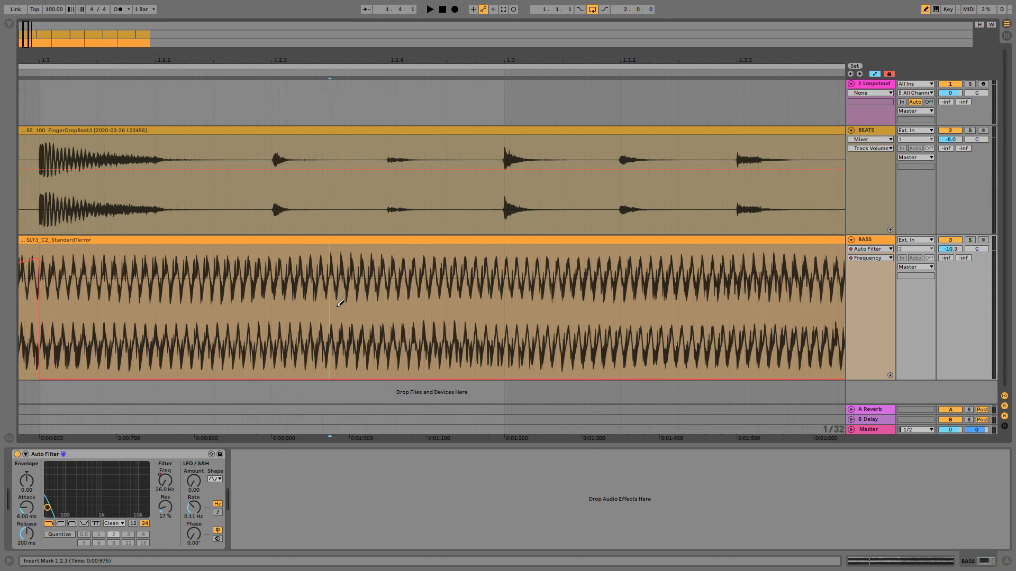
{"action": "key", "text": "ctrl+1"}
{"action": "right_click", "coordinate": [306, 289]}
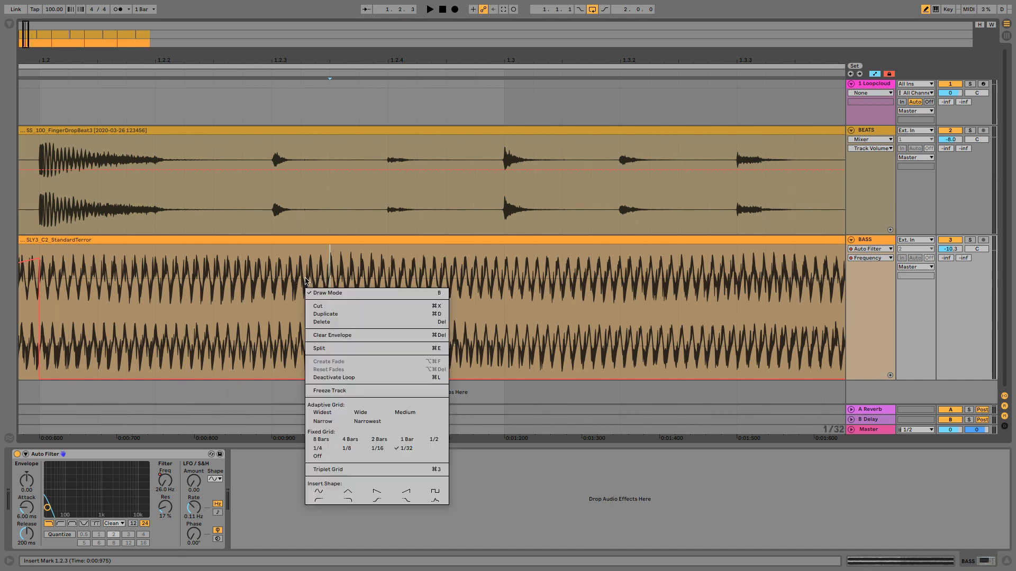
{"action": "left_click", "coordinate": [377, 448]}
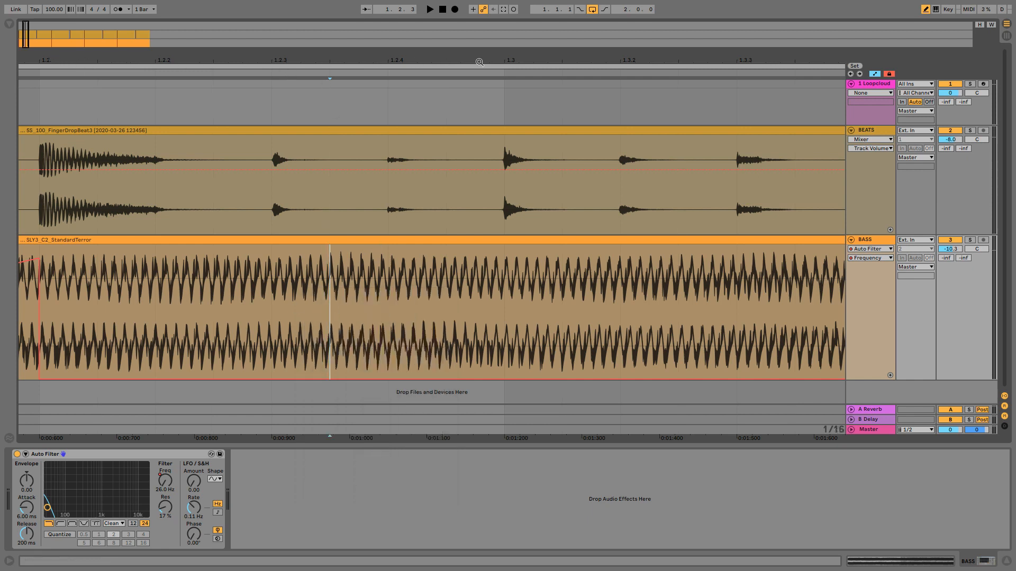
- Draw 1/16-note filter frequency steps of differing heights at 1.2.2, 1.2.3 and 1.2.4 on the BASS track
{"action": "left_click_drag", "start_coordinate": [214, 331], "coordinate": [323, 275]}
{"action": "left_click", "coordinate": [452, 333]}
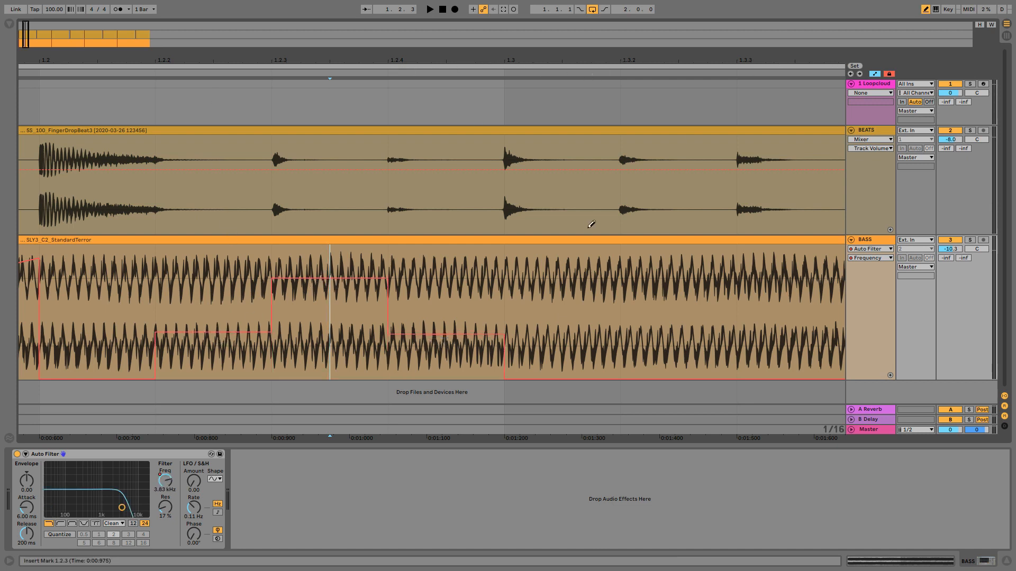
- Flatten the frequency steps at 1.2.3 and 1.2.4 to the minimum and raise the step at 1.2.2
{"action": "left_click_drag", "start_coordinate": [410, 334], "coordinate": [408, 376]}
{"action": "left_click_drag", "start_coordinate": [360, 281], "coordinate": [346, 377]}
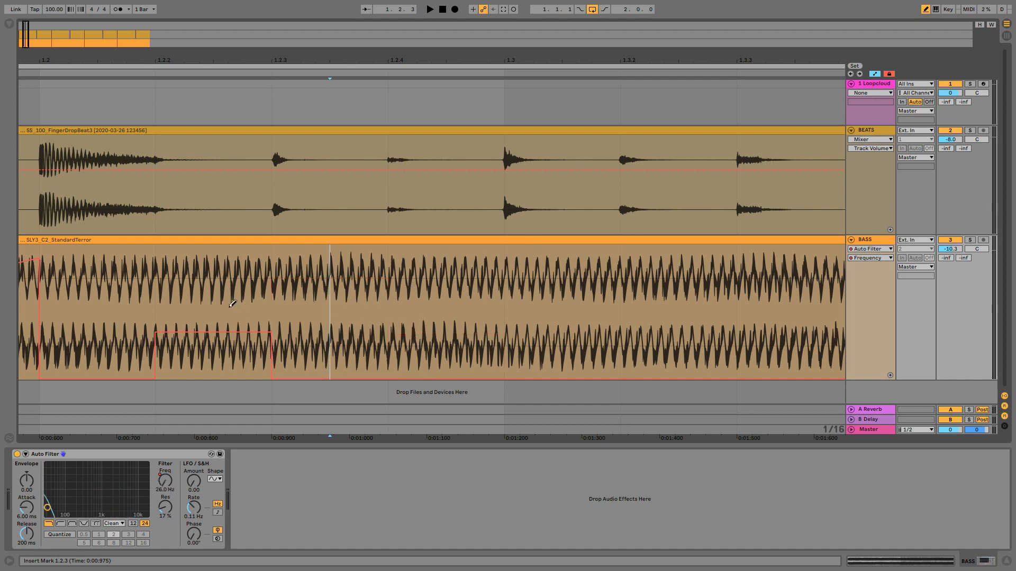
{"action": "left_click_drag", "start_coordinate": [237, 337], "coordinate": [236, 304]}
- Draw progressively higher 1/16-note frequency steps at 1.2.4 and 1.3.2, leaving the sixteenths between them at the minimum
{"action": "left_click_drag", "start_coordinate": [246, 56], "coordinate": [372, 44]}
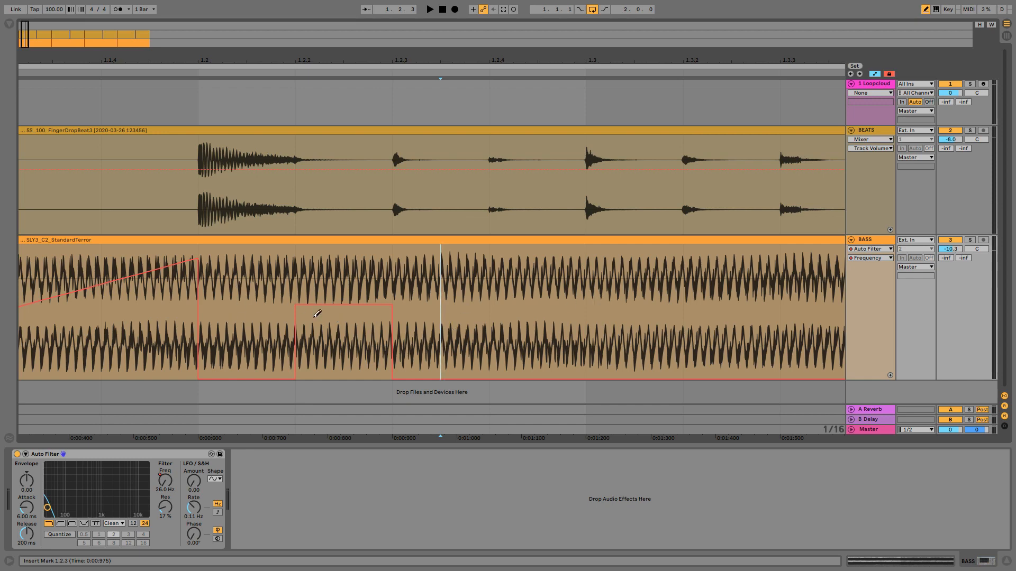
{"action": "left_click", "coordinate": [521, 291]}
{"action": "scroll", "coordinate": [488, 282], "scroll_direction": "right", "scroll_amount": 5}
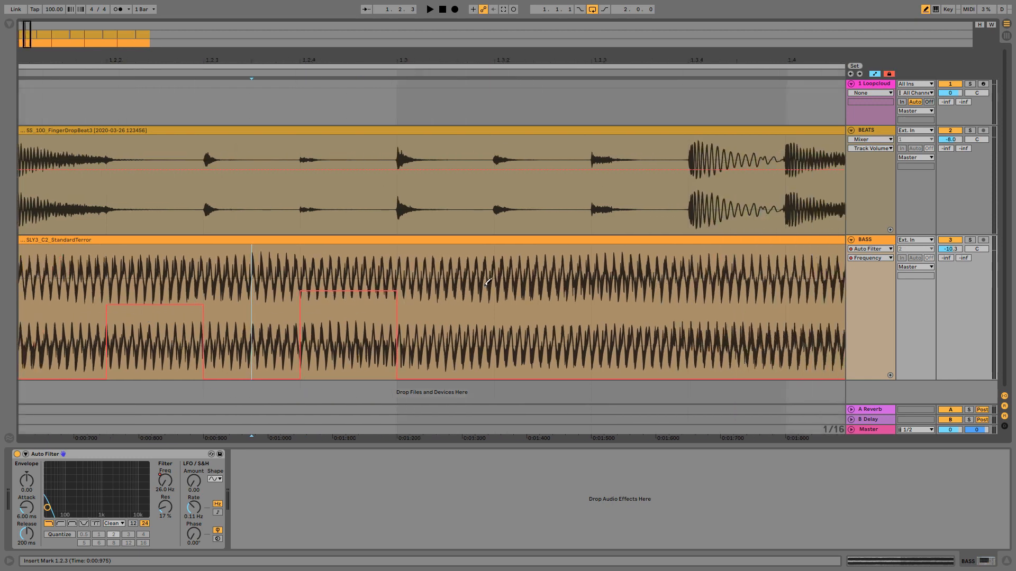
{"action": "left_click", "coordinate": [551, 273]}
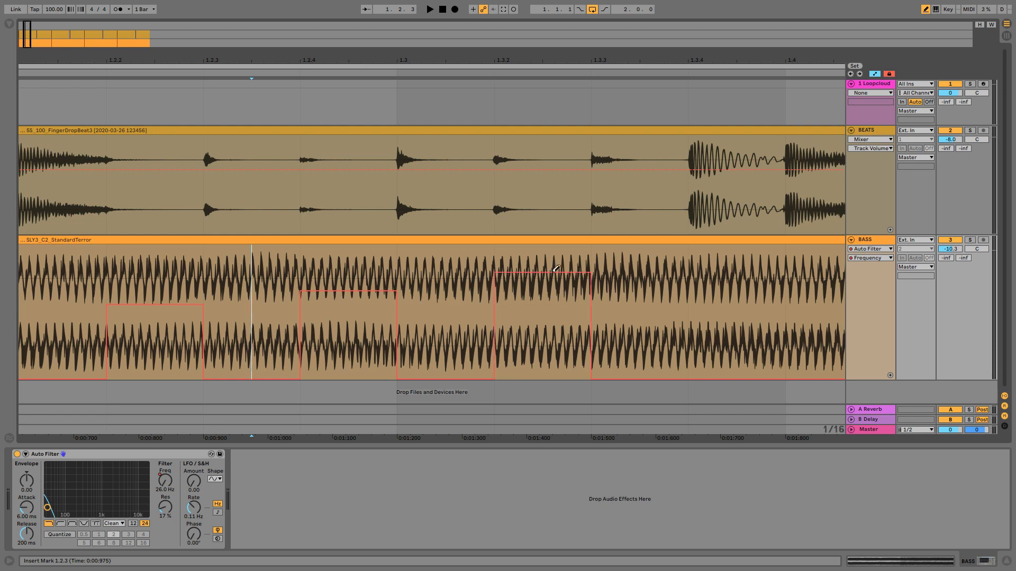
- Play the loop while lowering the filter frequency step at 1.2.2 and raising the step at 1.2.4
{"action": "key", "text": "space"}
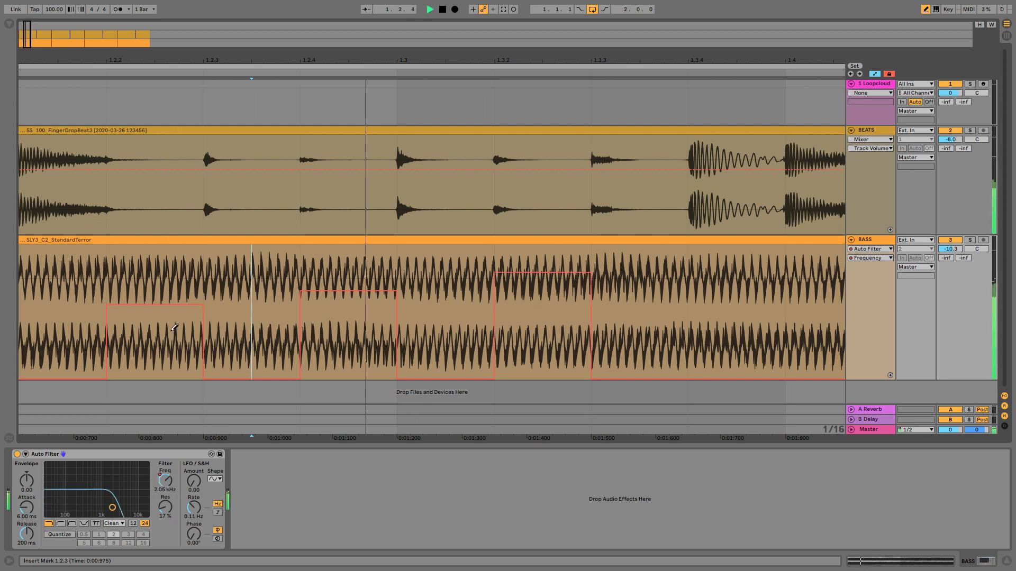
{"action": "left_click", "coordinate": [155, 330]}
{"action": "left_click", "coordinate": [365, 261]}
{"action": "left_click", "coordinate": [366, 274]}
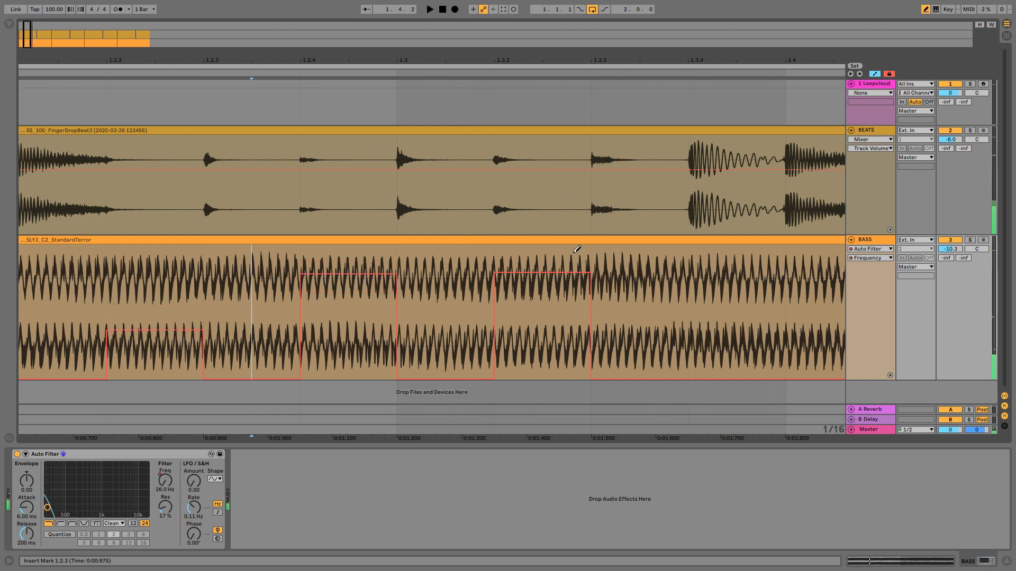
- Draw a high 1/16-note frequency step at 1.3.3 and lower the neighbouring step at 1.3.2
{"action": "left_click", "coordinate": [637, 266]}
{"action": "left_click", "coordinate": [551, 298]}
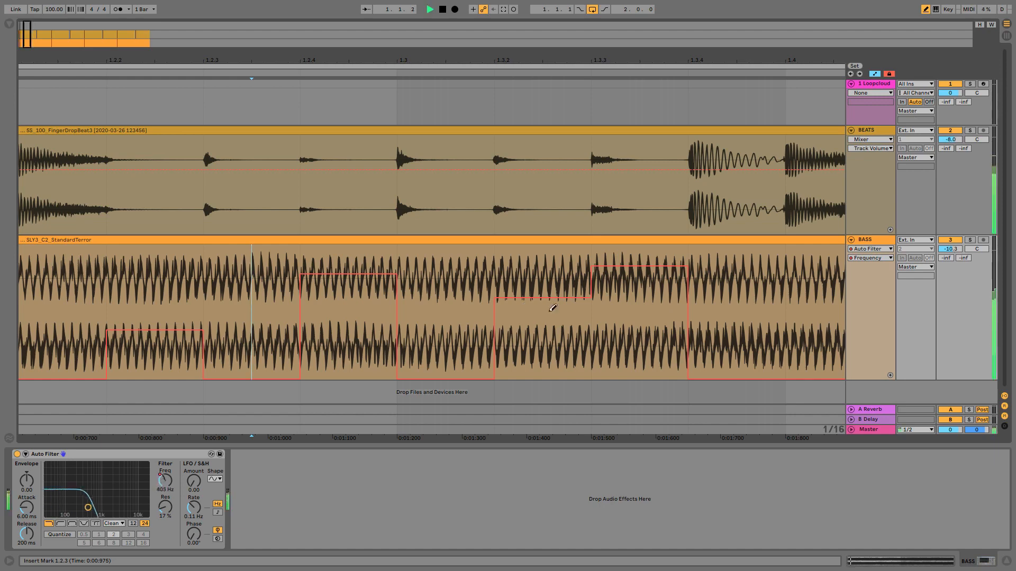
{"action": "left_click", "coordinate": [551, 323]}
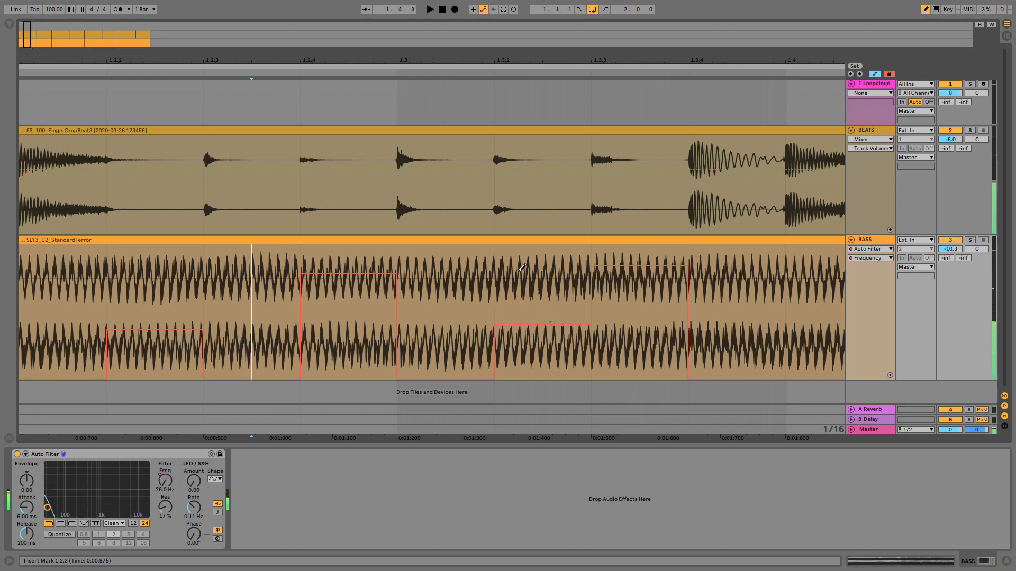
- Loop only the last beat of bar 1, starting at 1.4.1, and use a 1/64 editing grid
{"action": "left_click_drag", "start_coordinate": [438, 62], "coordinate": [162, 68]}
{"action": "key", "text": "space"}
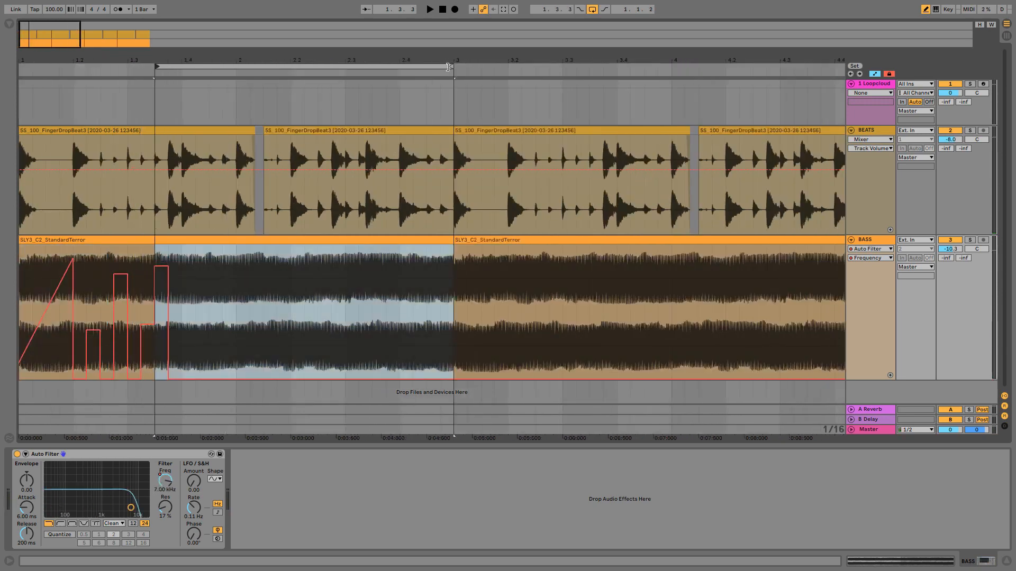
{"action": "left_click_drag", "start_coordinate": [444, 67], "coordinate": [391, 63]}
{"action": "key", "text": "z"}
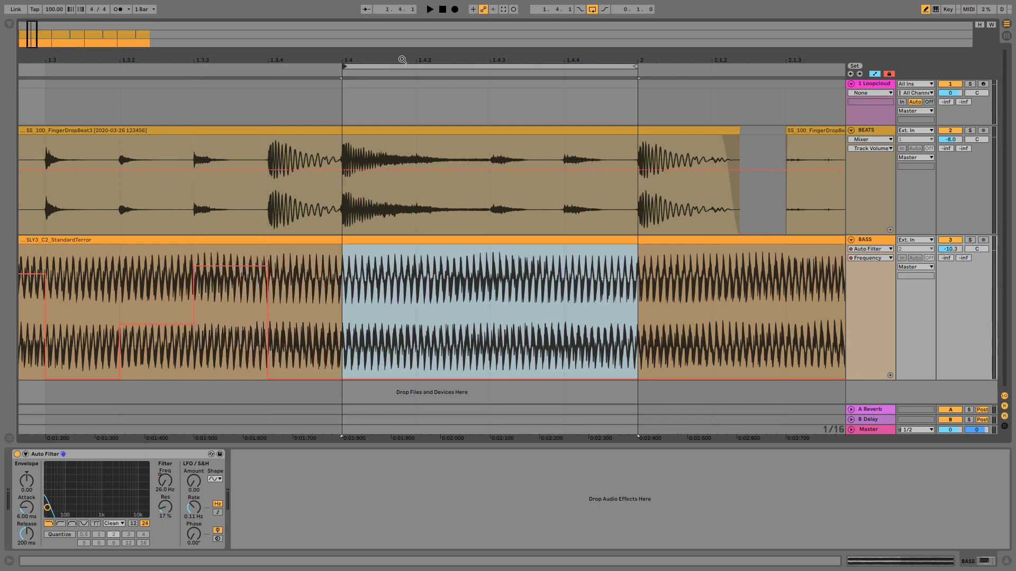
{"action": "key", "text": "z"}
{"action": "key", "text": "space"}
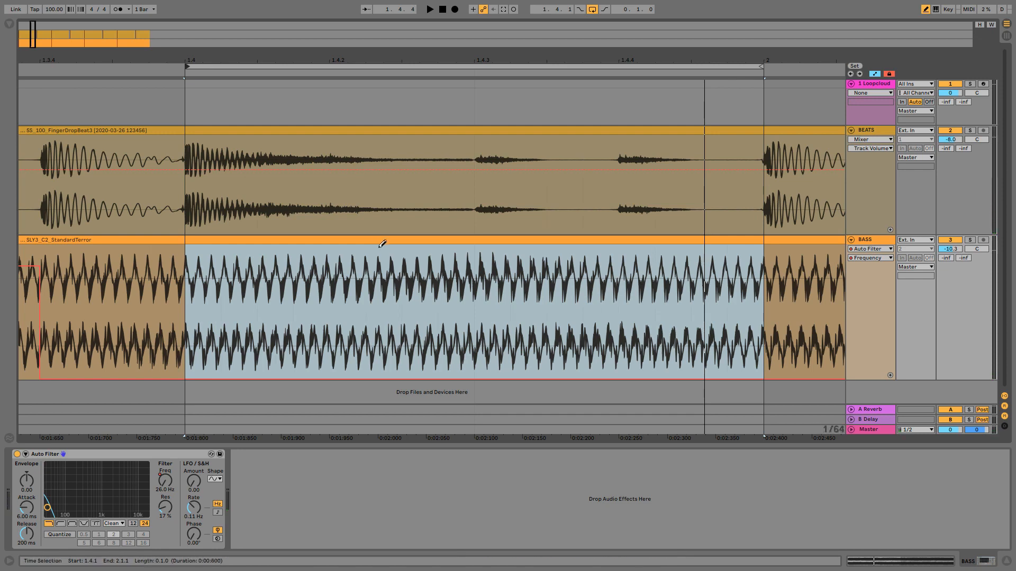
- Draw 1/64-note filter frequency steps of differing heights on the BASS track between 1.4.2 and the middle of 1.4.3
{"action": "left_click", "coordinate": [347, 291]}
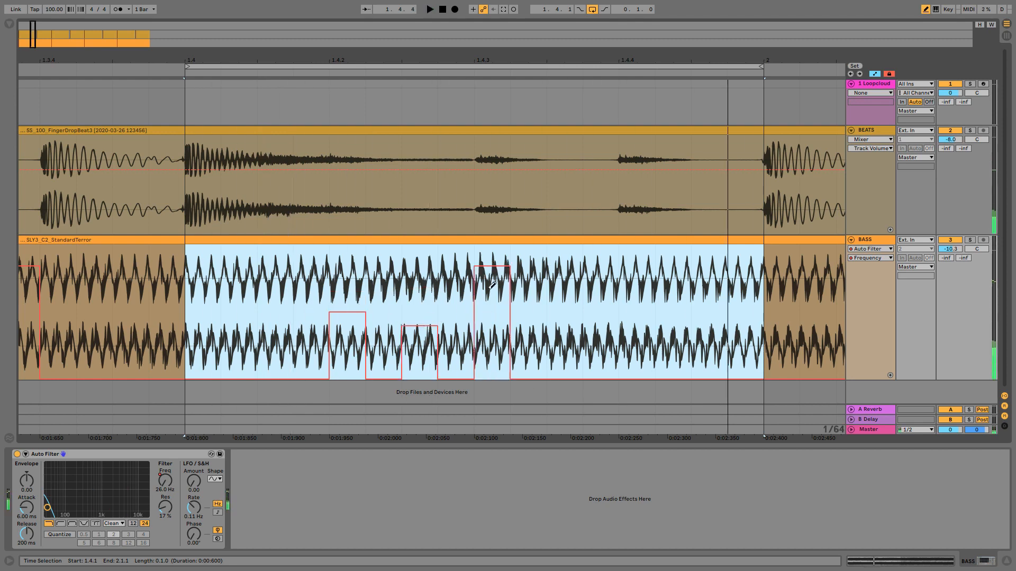
{"action": "key", "text": "b"}
{"action": "left_click", "coordinate": [536, 287]}
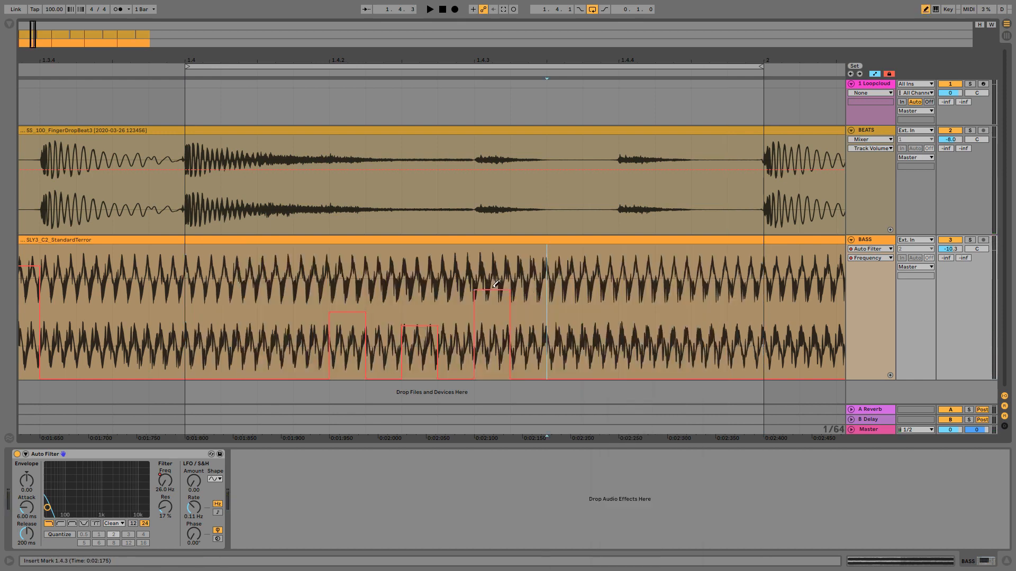
{"action": "key", "text": "space"}
{"action": "left_click", "coordinate": [515, 287]}
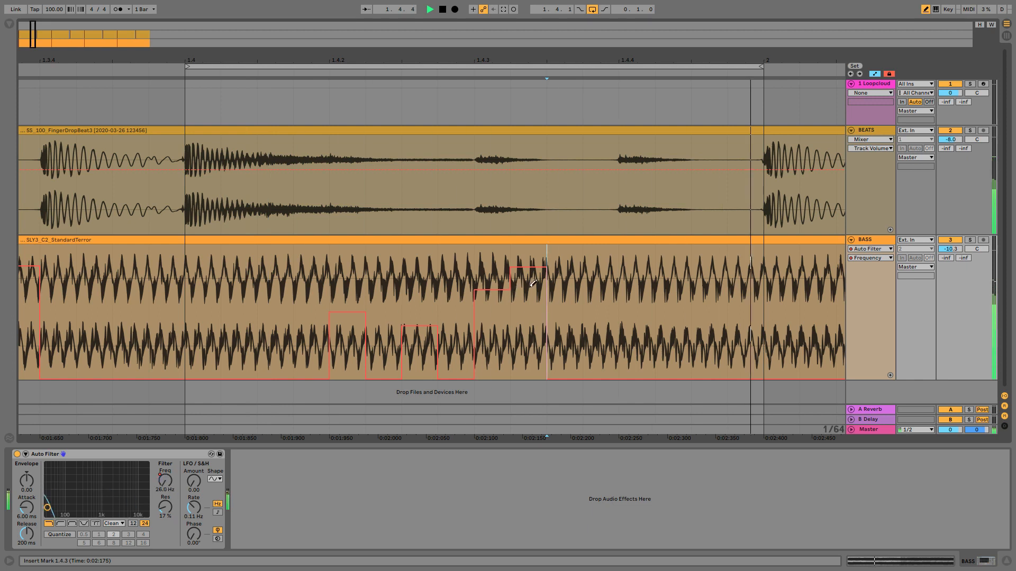
- Hold the filter frequency at maximum from 1.4.4 to just past bar 2, with the second half of 1.4.3 at the minimum
{"action": "left_click", "coordinate": [591, 265]}
{"action": "mouse_move", "coordinate": [626, 260]}
{"action": "left_mouse_down"}
{"action": "mouse_move", "coordinate": [713, 221]}
{"action": "mouse_move", "coordinate": [789, 242]}
{"action": "left_mouse_up"}
{"action": "left_click", "coordinate": [594, 378]}
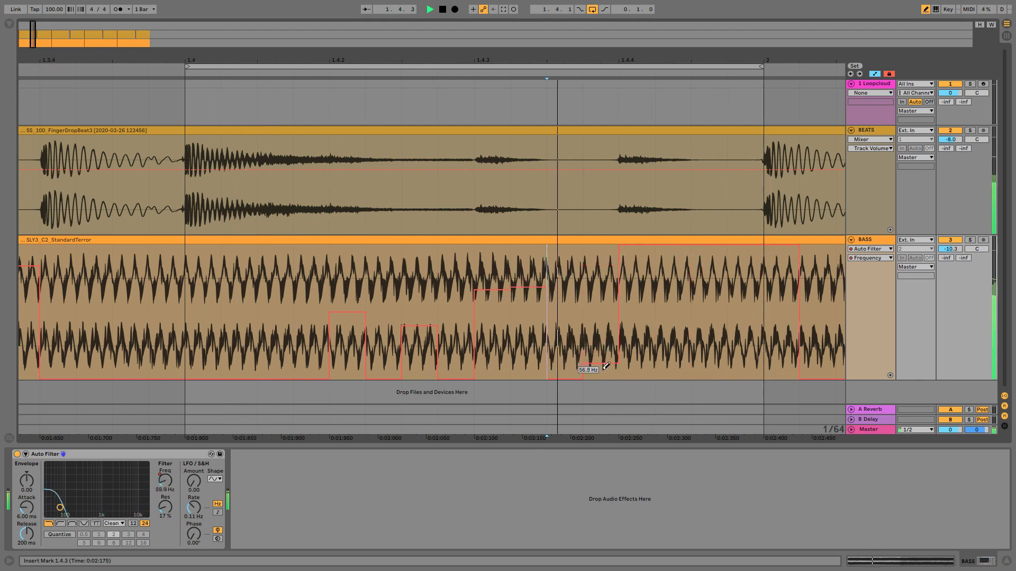
- Add a low 1/64-note frequency step midway between 1.4.1 and 1.4.2, and raise the two steps within 1.4.2
{"action": "left_click", "coordinate": [285, 339]}
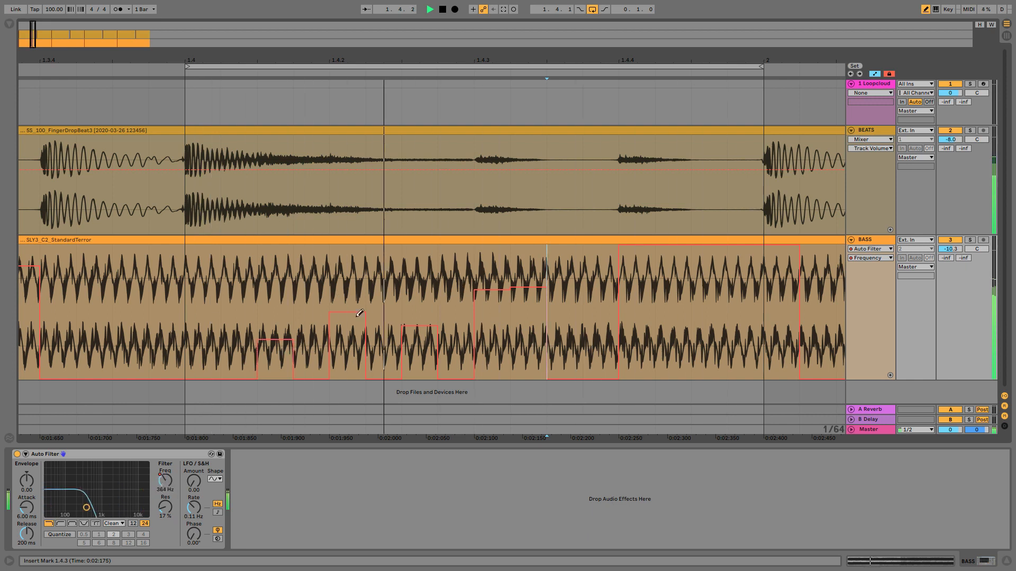
{"action": "left_click_drag", "start_coordinate": [352, 274], "coordinate": [382, 273]}
{"action": "left_click_drag", "start_coordinate": [395, 311], "coordinate": [392, 408]}
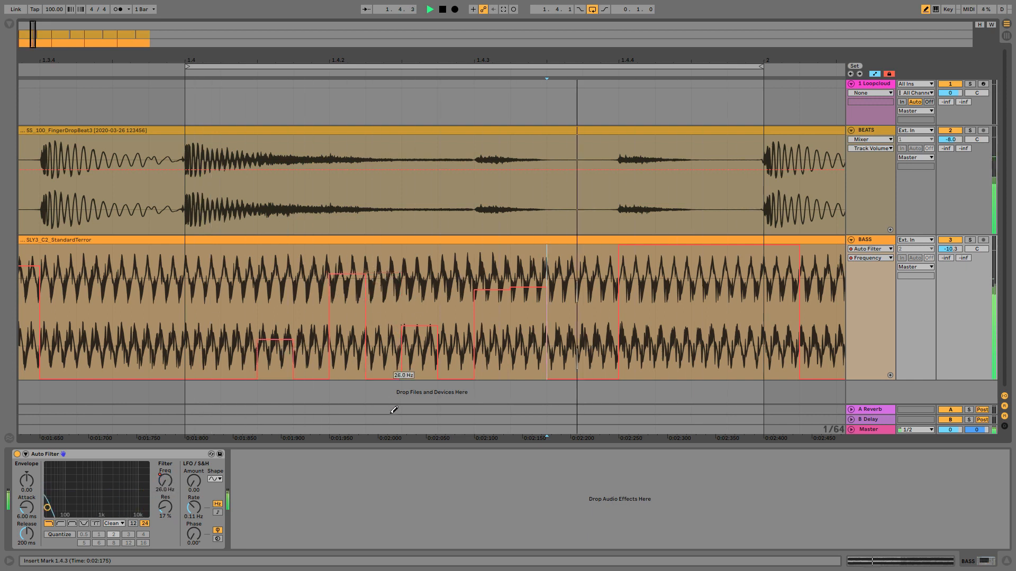
{"action": "left_click", "coordinate": [419, 306]}
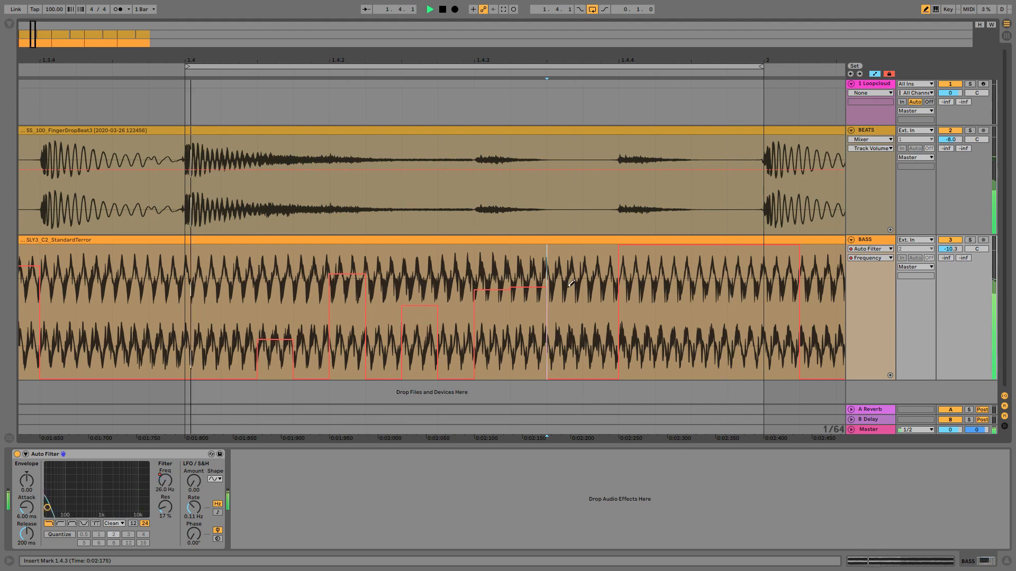
- Extend the loop to the whole first bar, starting at 1.1.1, and play it
{"action": "left_click_drag", "start_coordinate": [518, 57], "coordinate": [404, 56]}
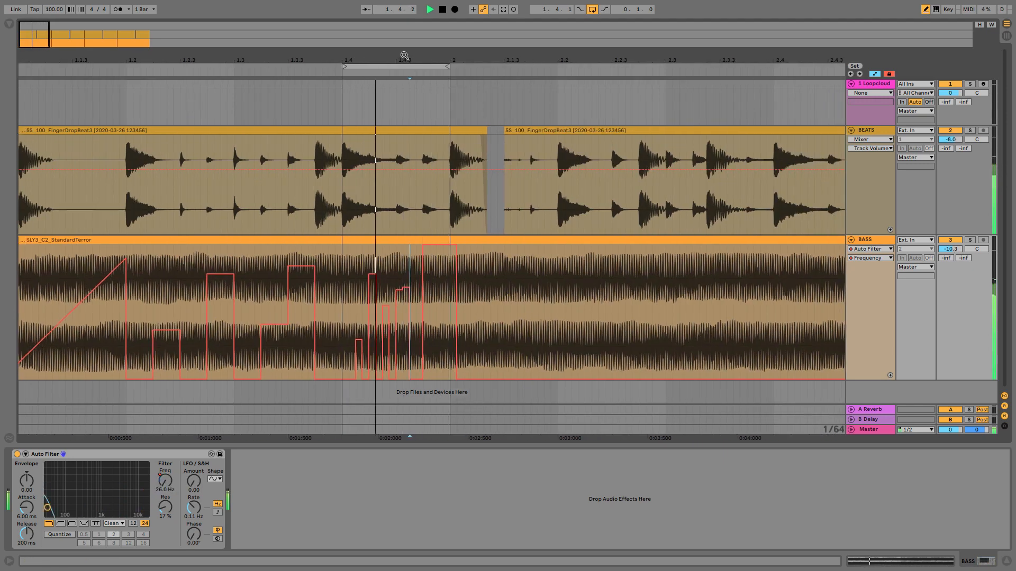
{"action": "key", "text": "space"}
{"action": "left_click_drag", "start_coordinate": [345, 69], "coordinate": [21, 69]}
{"action": "key", "text": "space"}
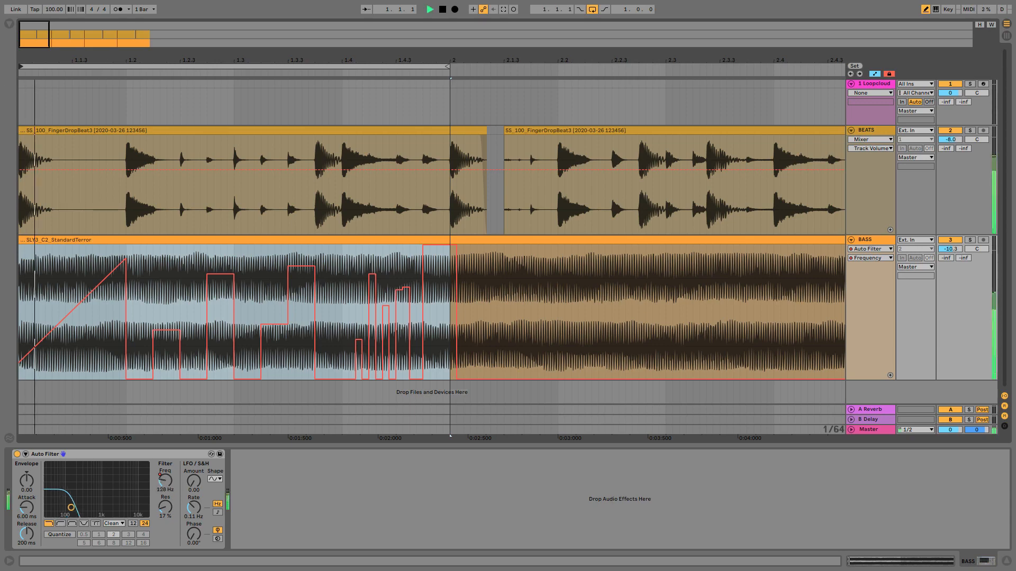
- Set the Auto Filter's resonance on the BASS track to 30% while the bar loops
{"action": "left_click_drag", "start_coordinate": [159, 56], "coordinate": [164, 64]}
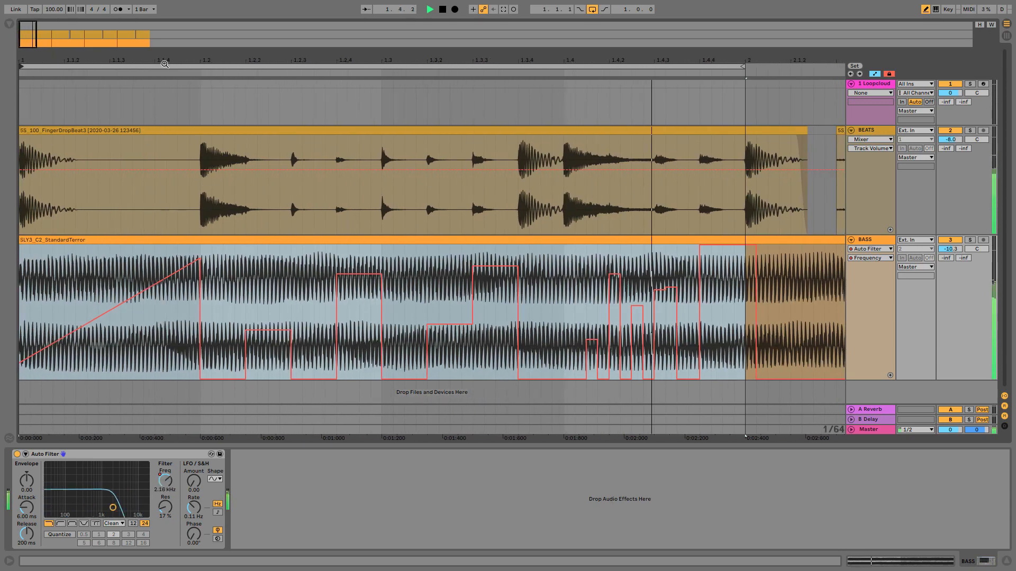
{"action": "left_click_drag", "start_coordinate": [169, 60], "coordinate": [164, 59]}
{"action": "left_click_drag", "start_coordinate": [165, 508], "coordinate": [165, 485]}
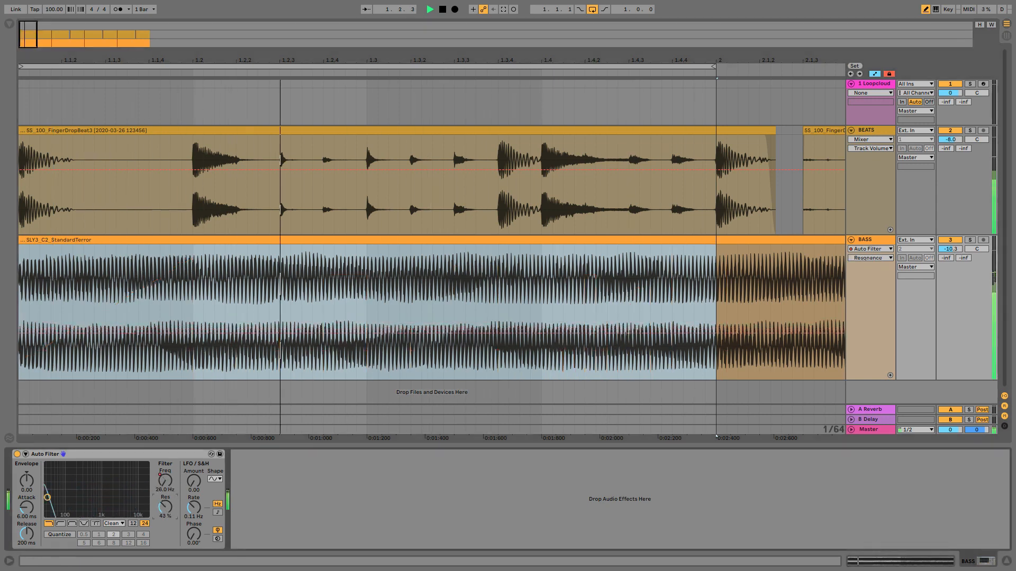
{"action": "left_click_drag", "start_coordinate": [315, 328], "coordinate": [315, 347]}
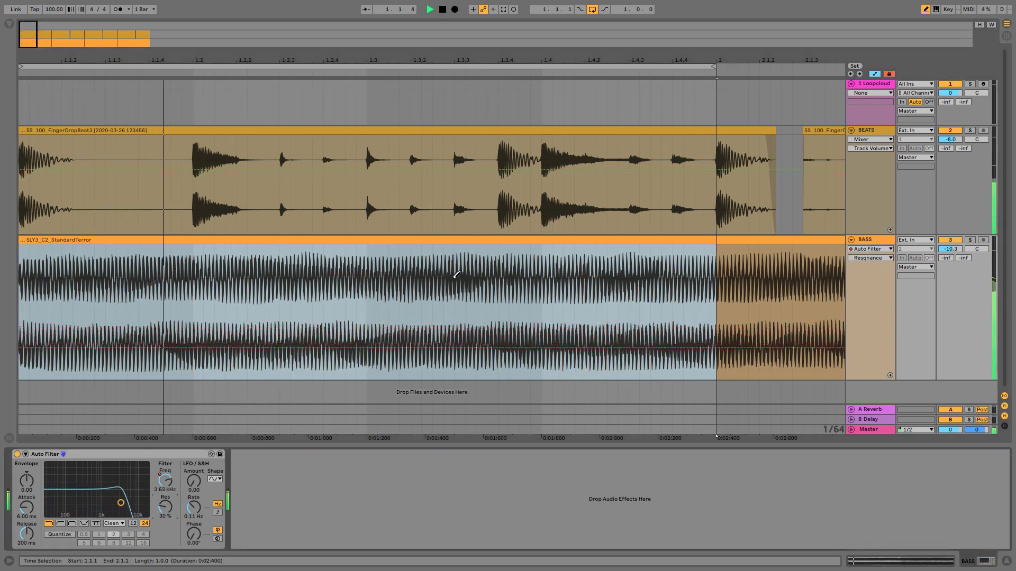